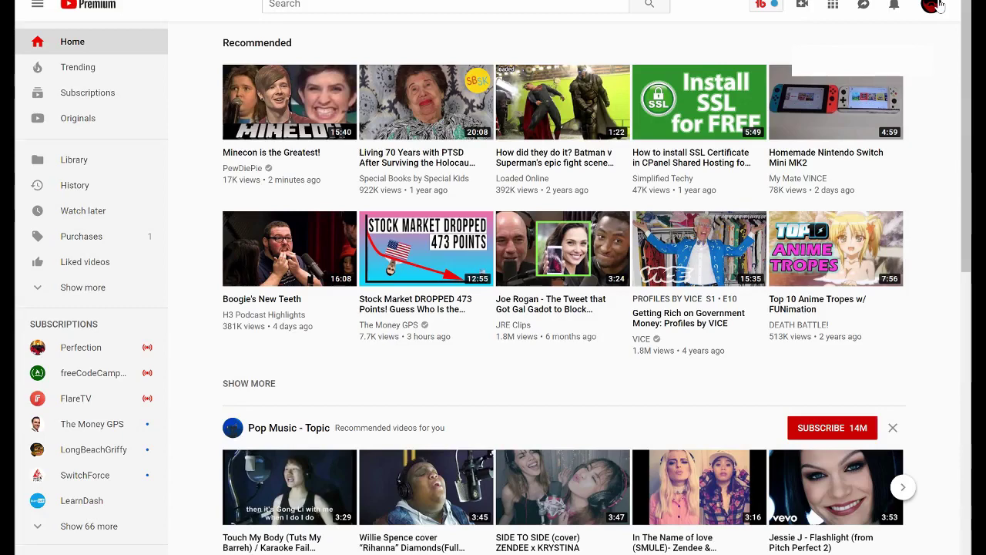
Step: Go to YouTube Settings from the account avatar menu
left_click(937, 6)
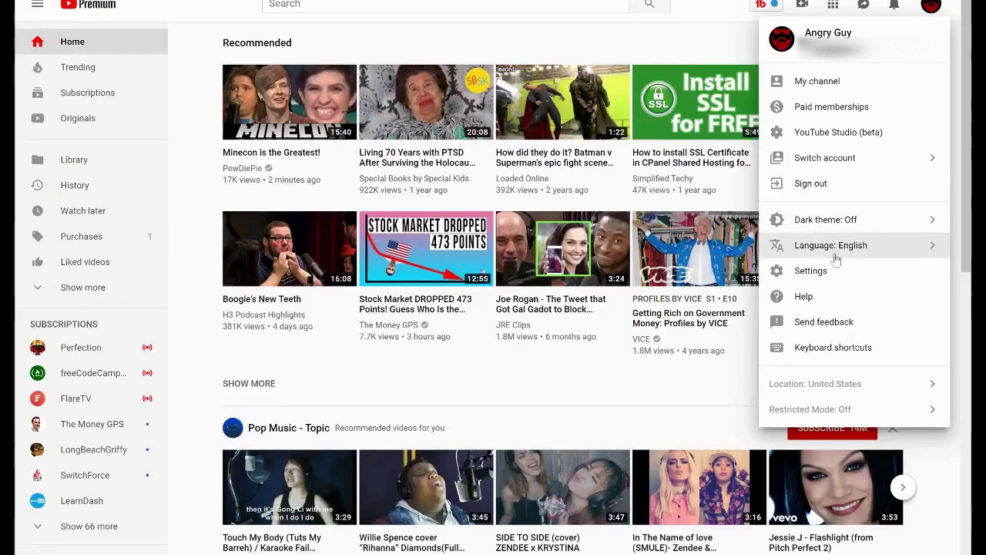
left_click(823, 274)
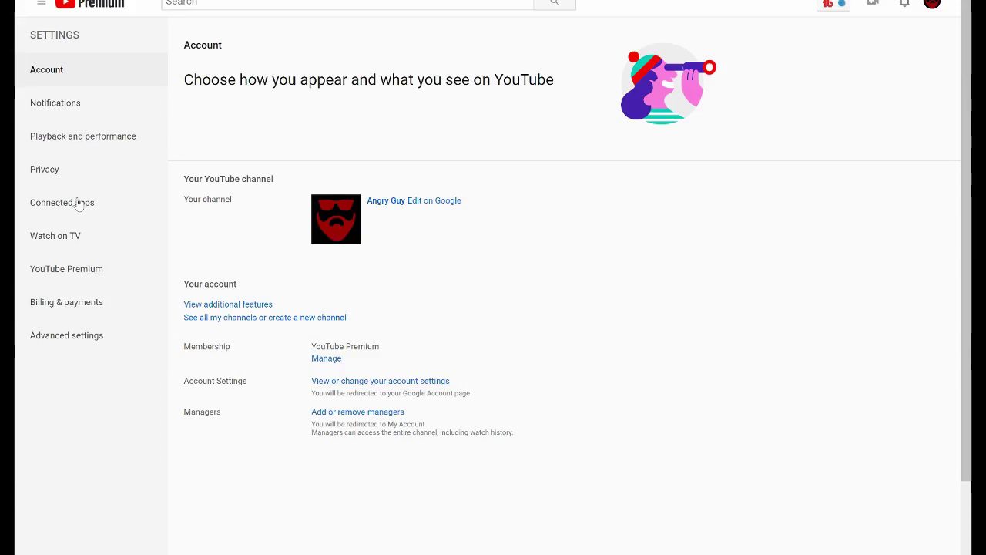
Step: Show the Notifications settings down to the Channel subscriptions delivery option
left_click(55, 102)
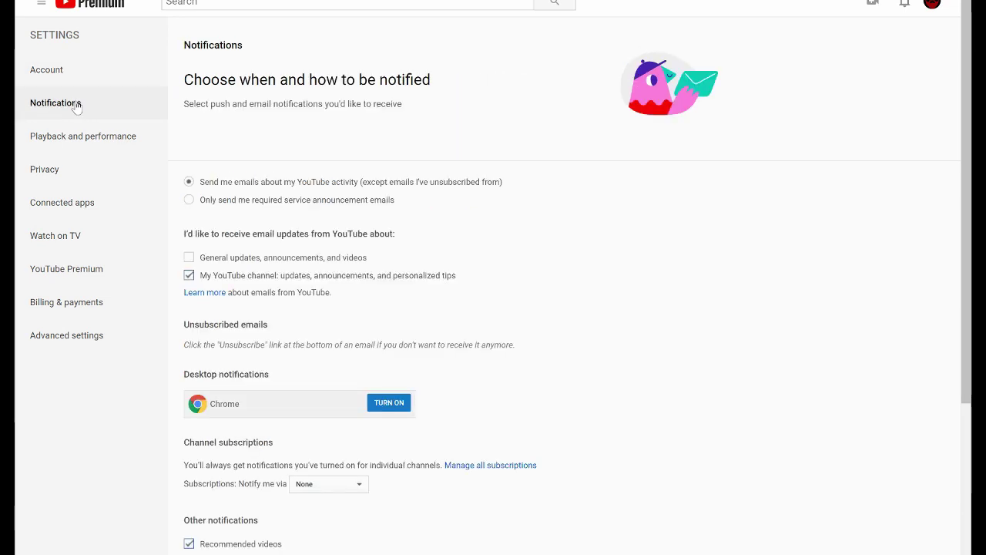
scroll(573, 254, "down", 2)
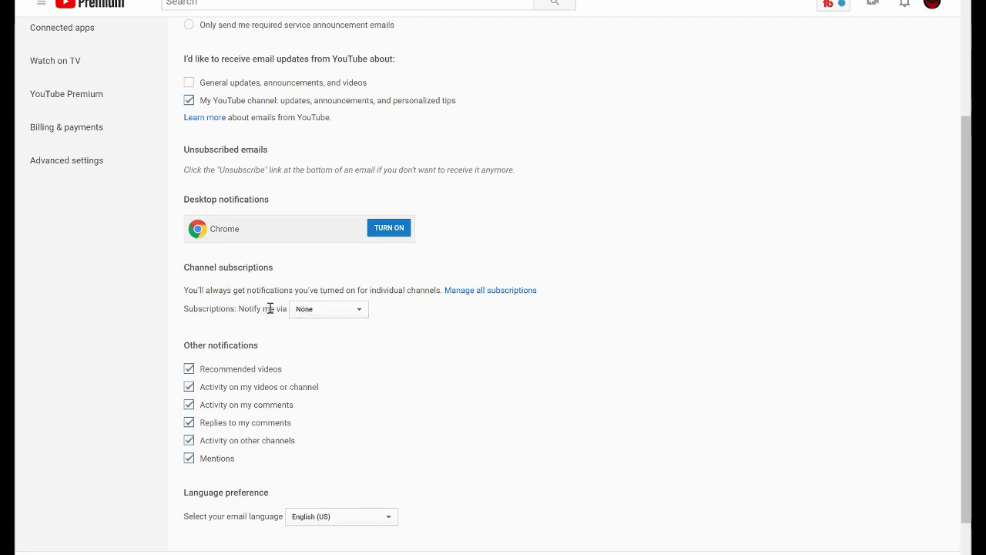
left_click(318, 314)
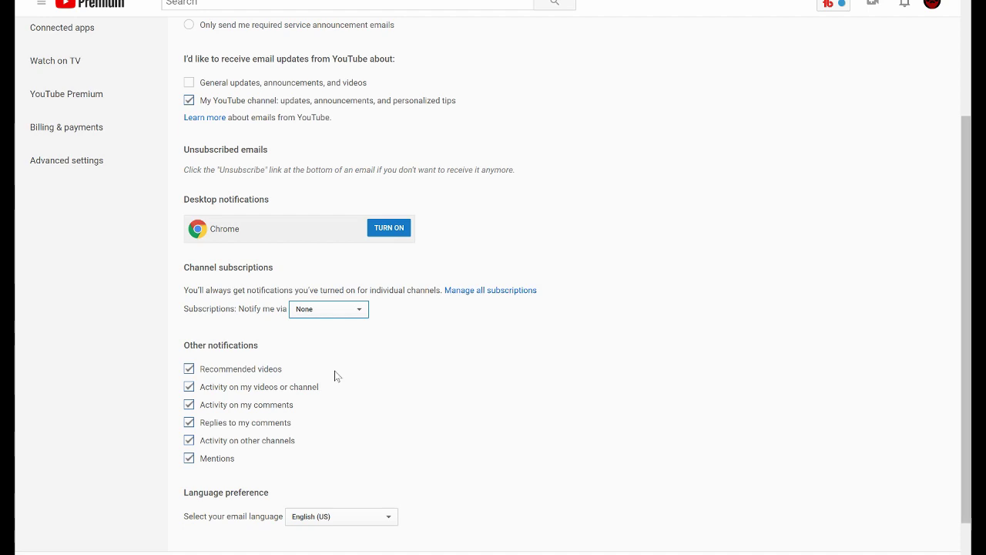
Step: Change the Notify me via dropdown from None to Email only
key("Up")
scroll(579, 389, "up", 2)
scroll(580, 389, "down", 1)
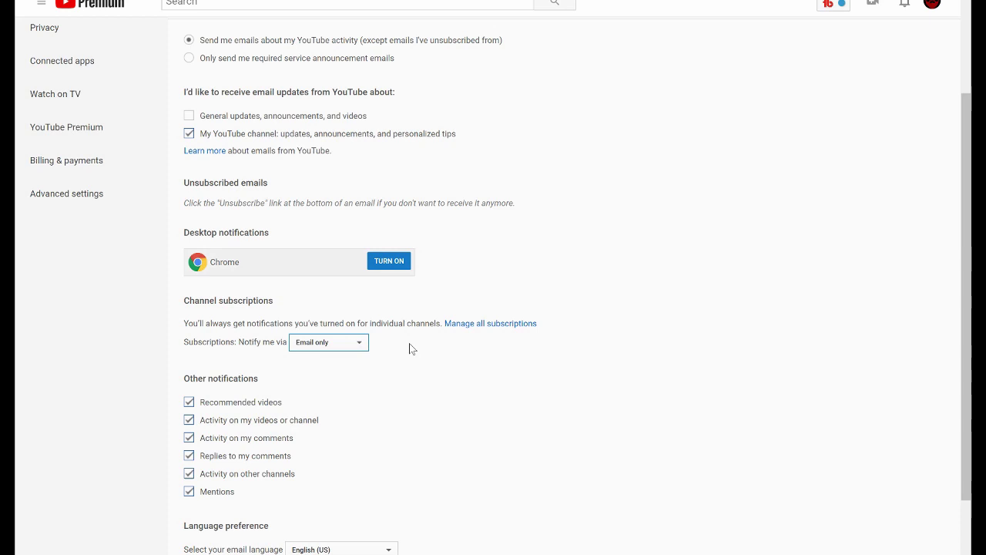
scroll(411, 348, "up", 2)
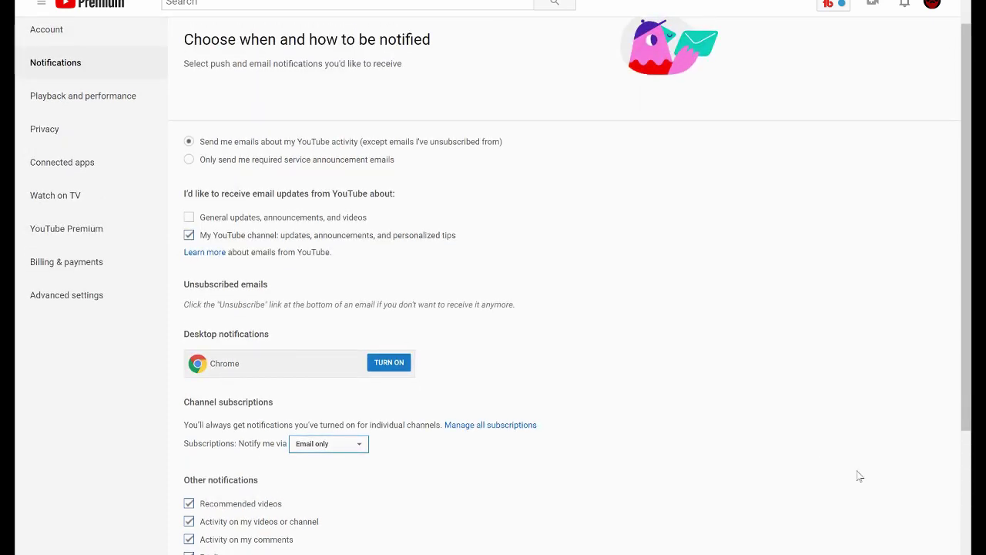
scroll(871, 422, "down", 2)
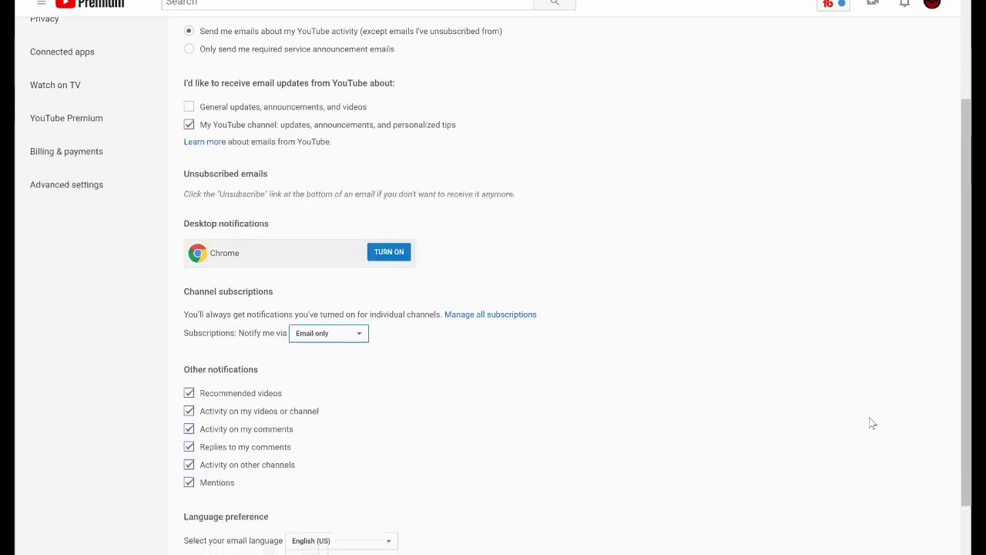
scroll(872, 422, "down", 1)
scroll(871, 422, "up", 3)
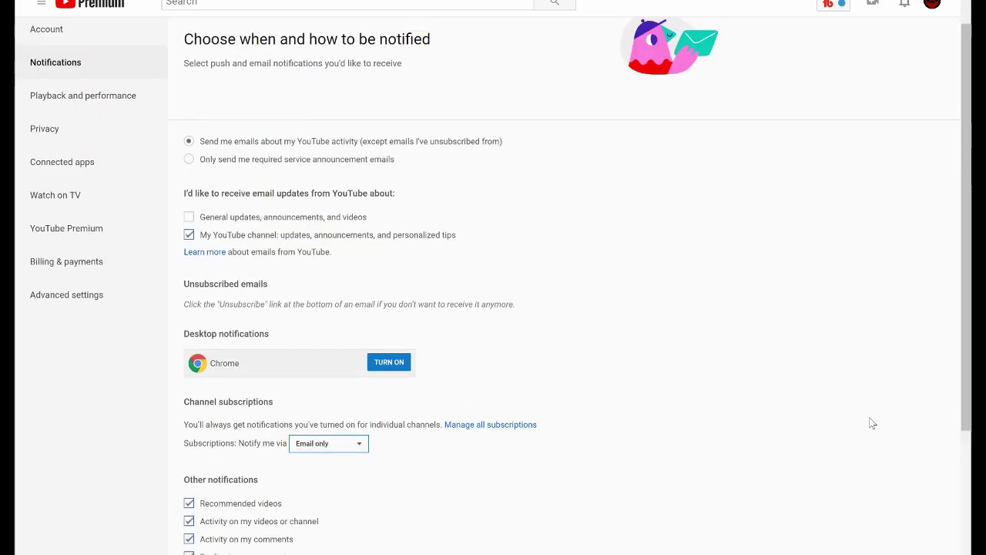